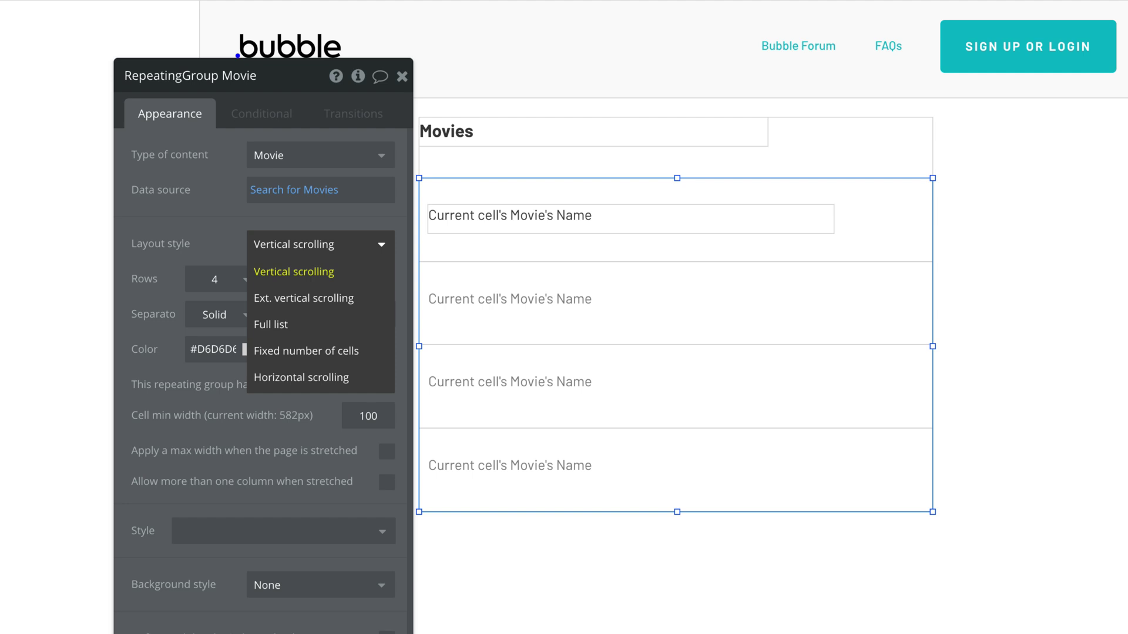
Step: Cycle the Movie repeating group through extended vertical, full list, fixed cells and horizontal layouts, ending on Vertical scrolling
key("Escape")
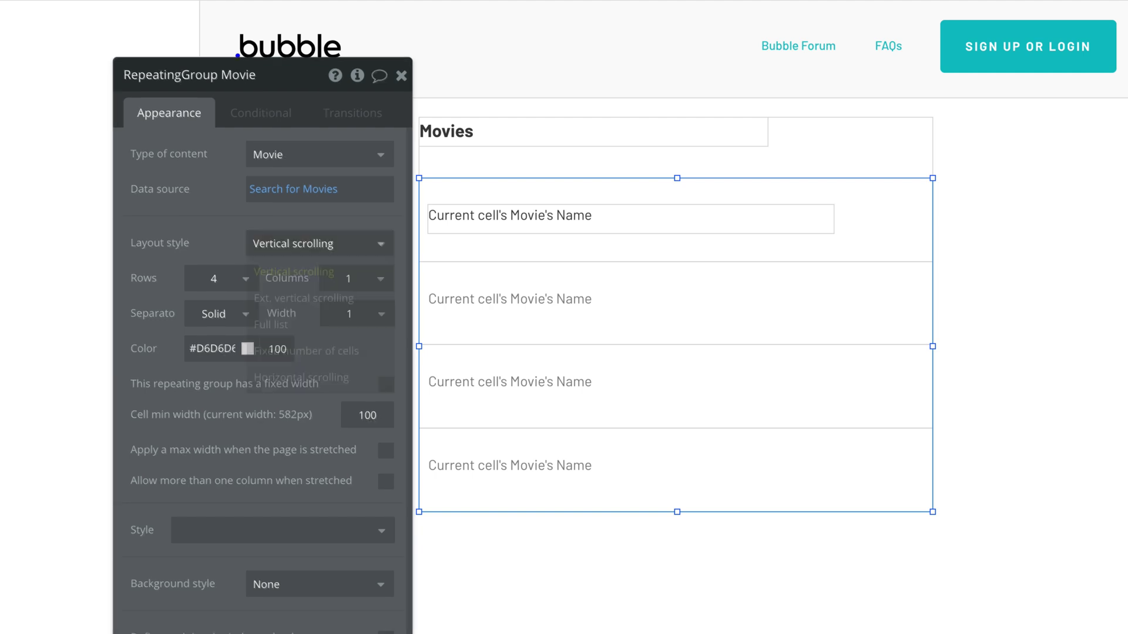
key("Down")
key("Down")
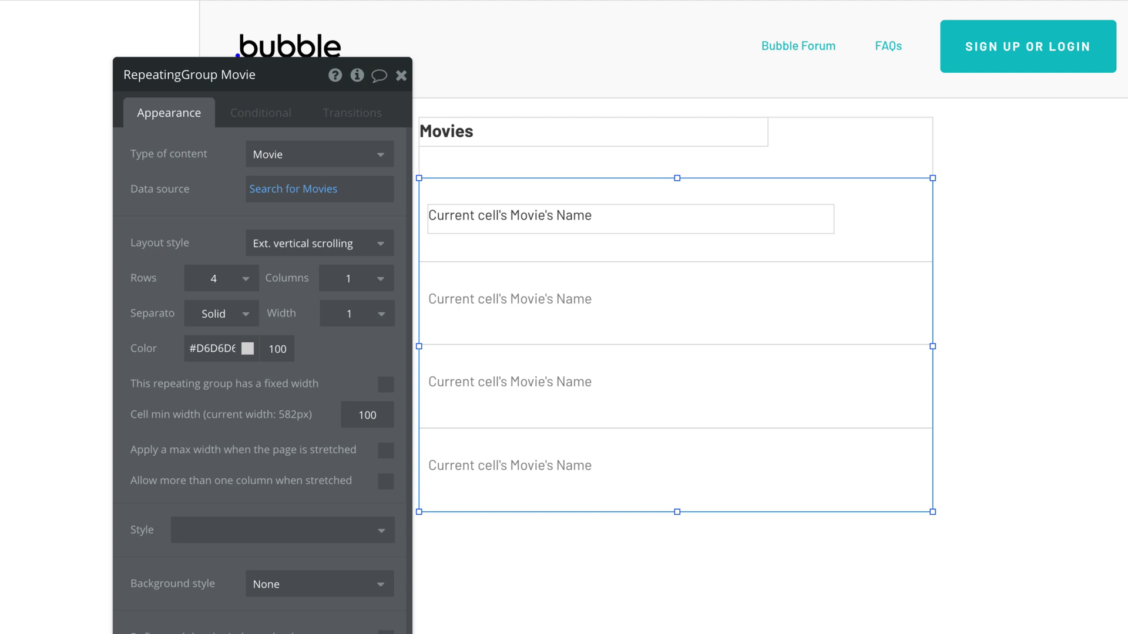
key("Up")
key("Up")
key("Up")
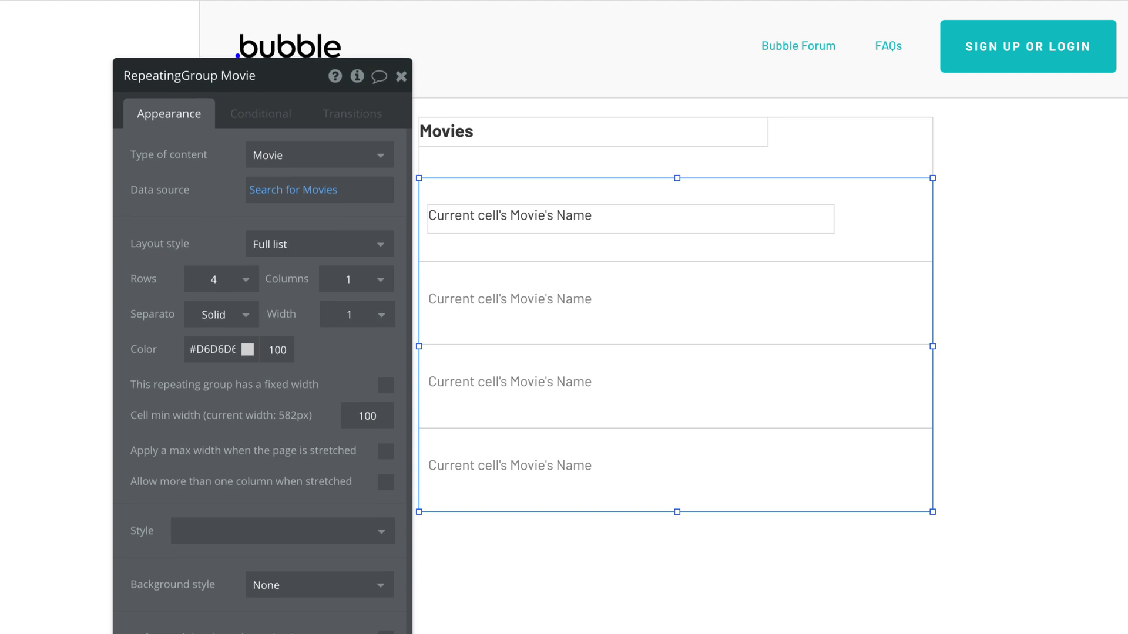
key("Up")
key("Down")
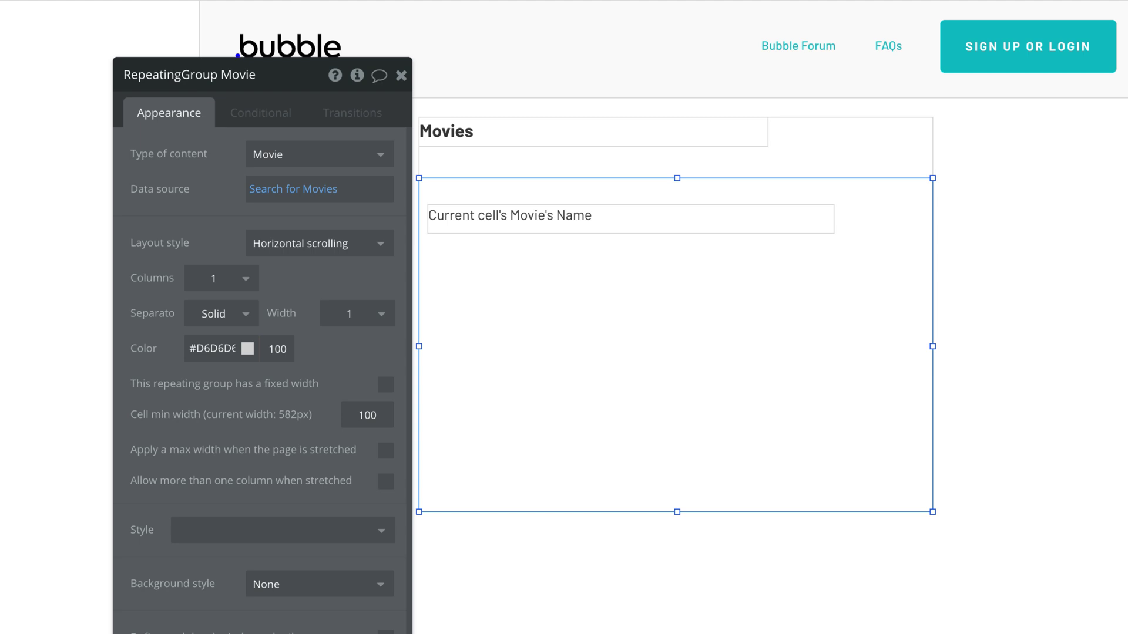
key("Up")
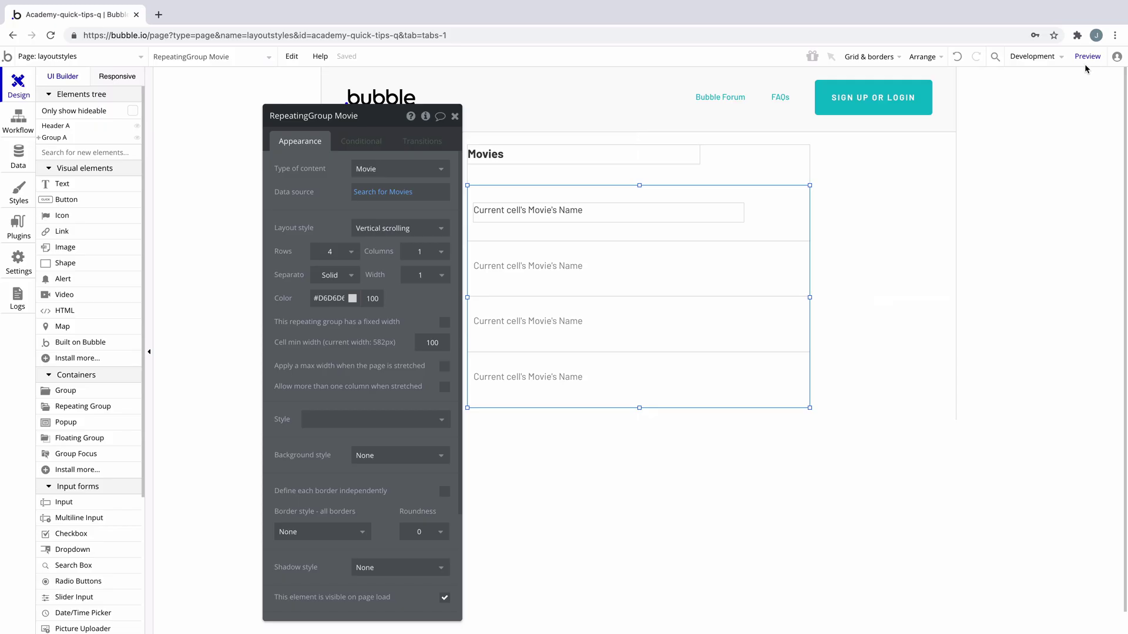
Step: Open the app page preview in a new tab to view the Movies list
left_click(1088, 59)
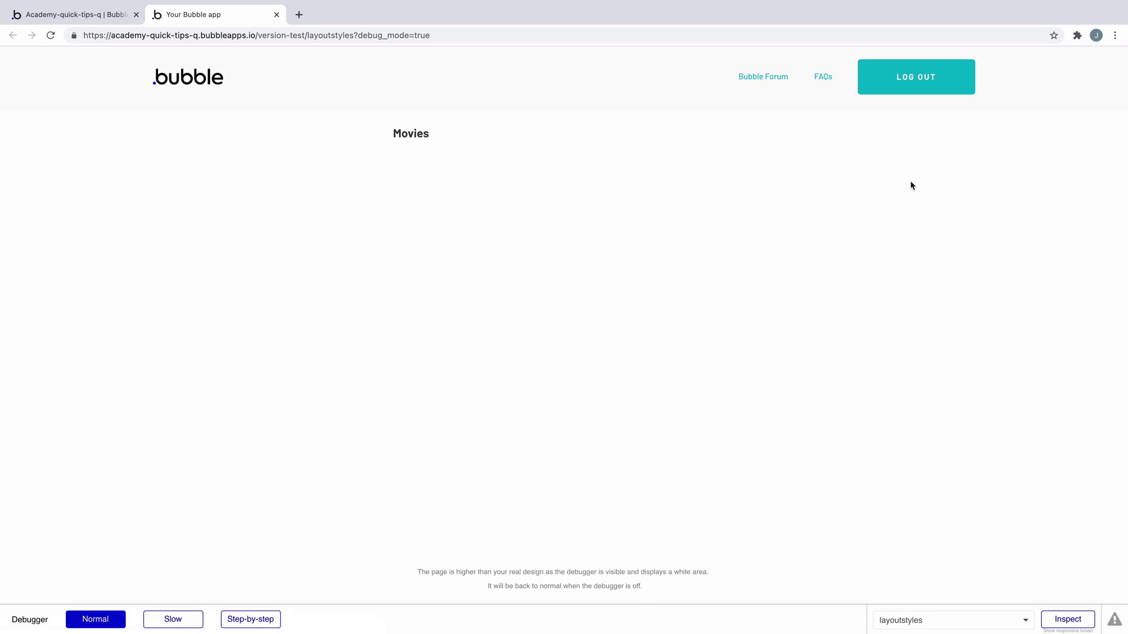
scroll(644, 310, "down", 3)
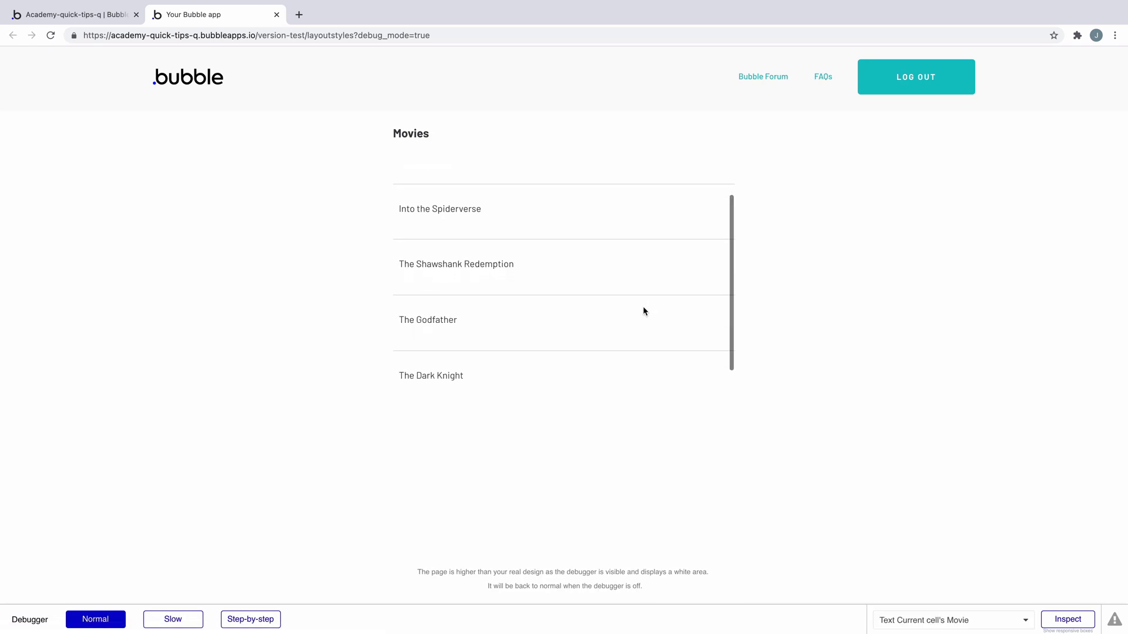
scroll(644, 311, "down", 1)
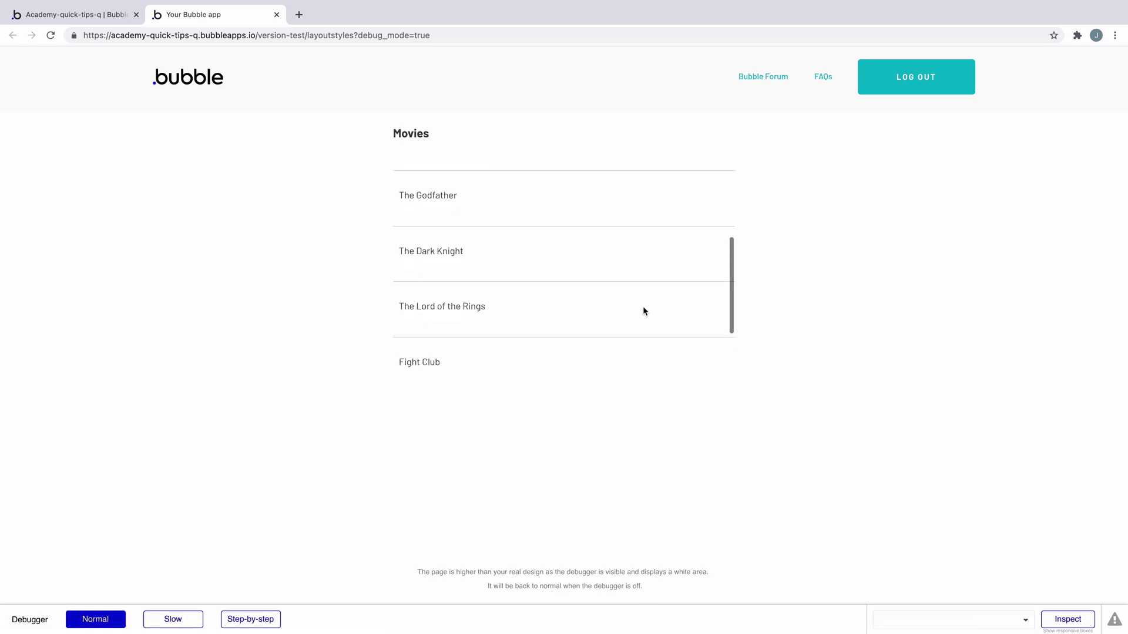
scroll(644, 311, "down", 2)
scroll(643, 310, "down", 1)
scroll(644, 311, "down", 1)
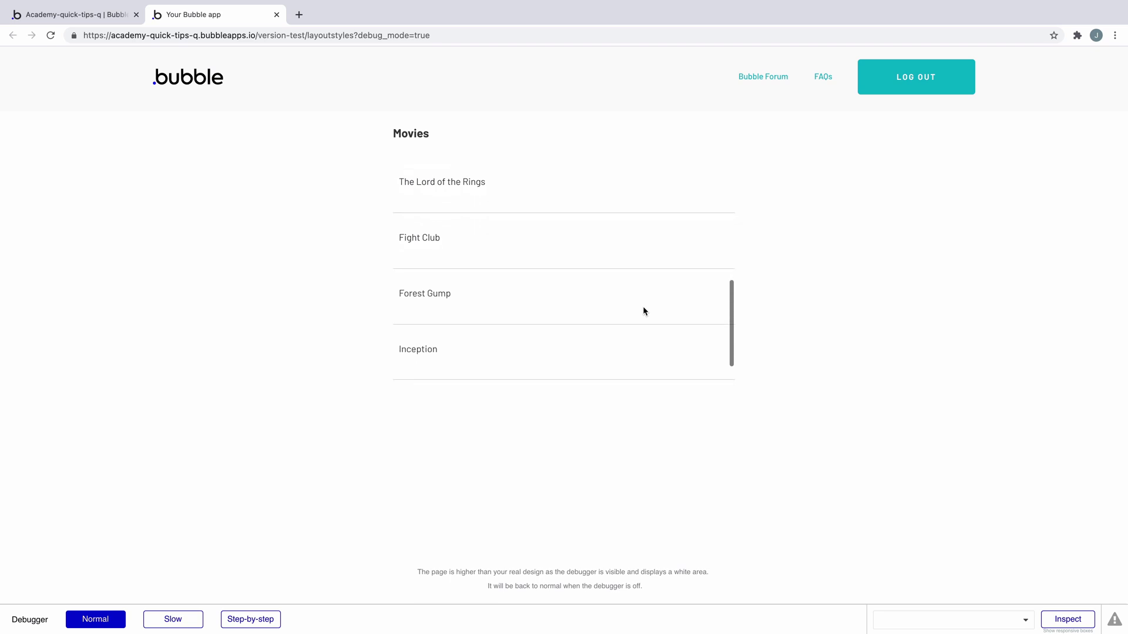
scroll(644, 310, "down", 2)
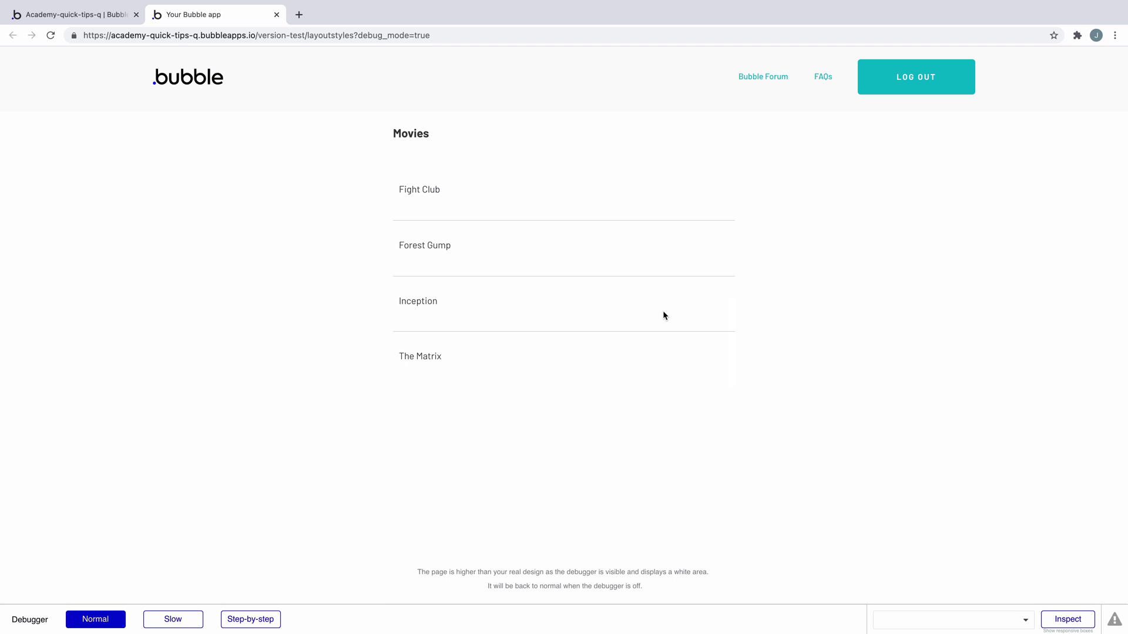
key("ctrl+r")
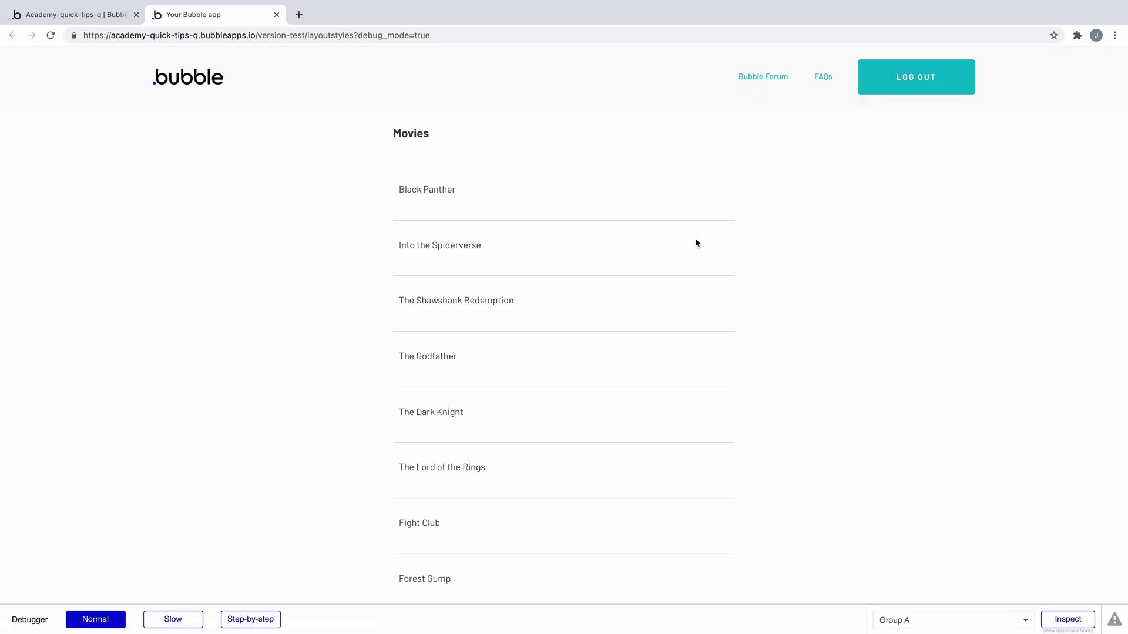
scroll(675, 267, "down", 1)
scroll(673, 267, "down", 2)
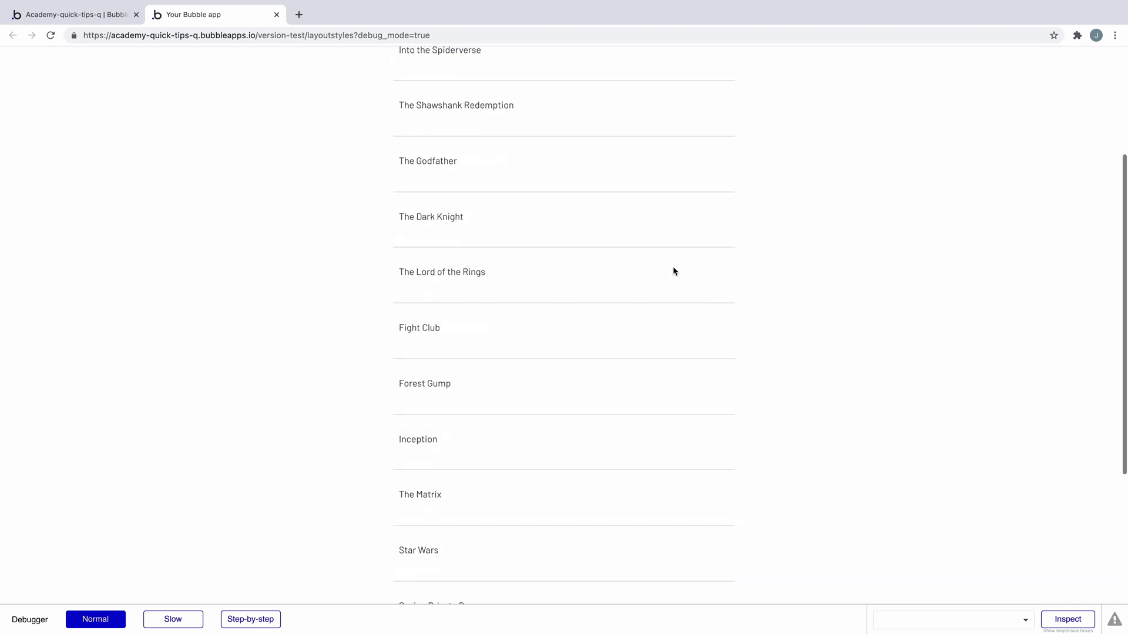
scroll(671, 268, "down", 1)
scroll(671, 266, "down", 1)
scroll(670, 264, "down", 1)
scroll(669, 262, "down", 2)
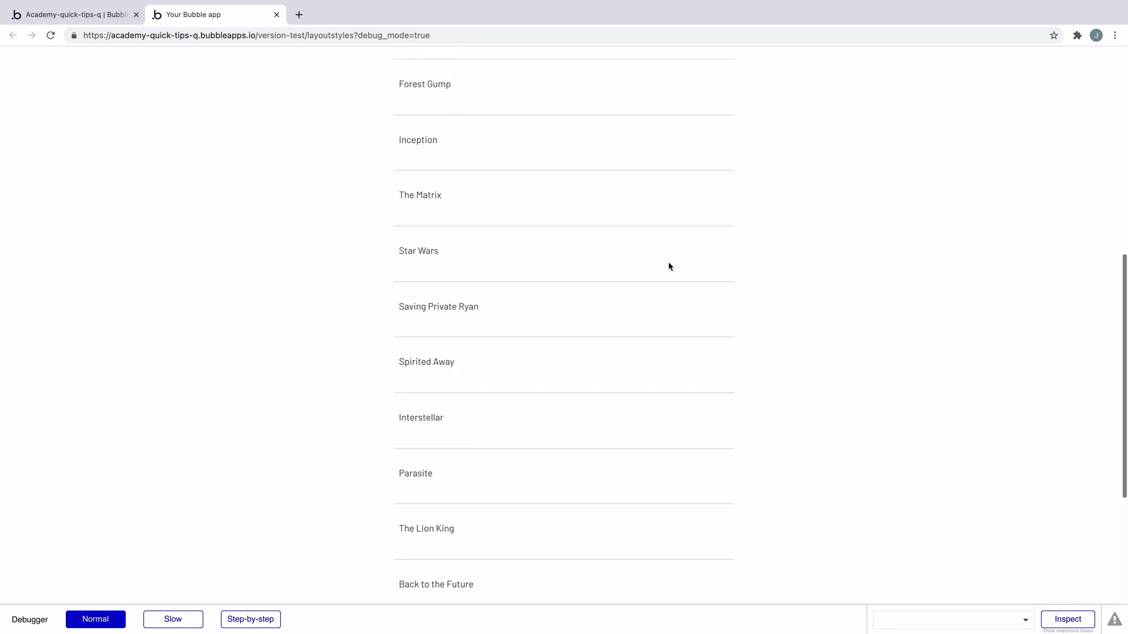
scroll(668, 262, "down", 3)
scroll(667, 264, "down", 2)
scroll(666, 264, "down", 1)
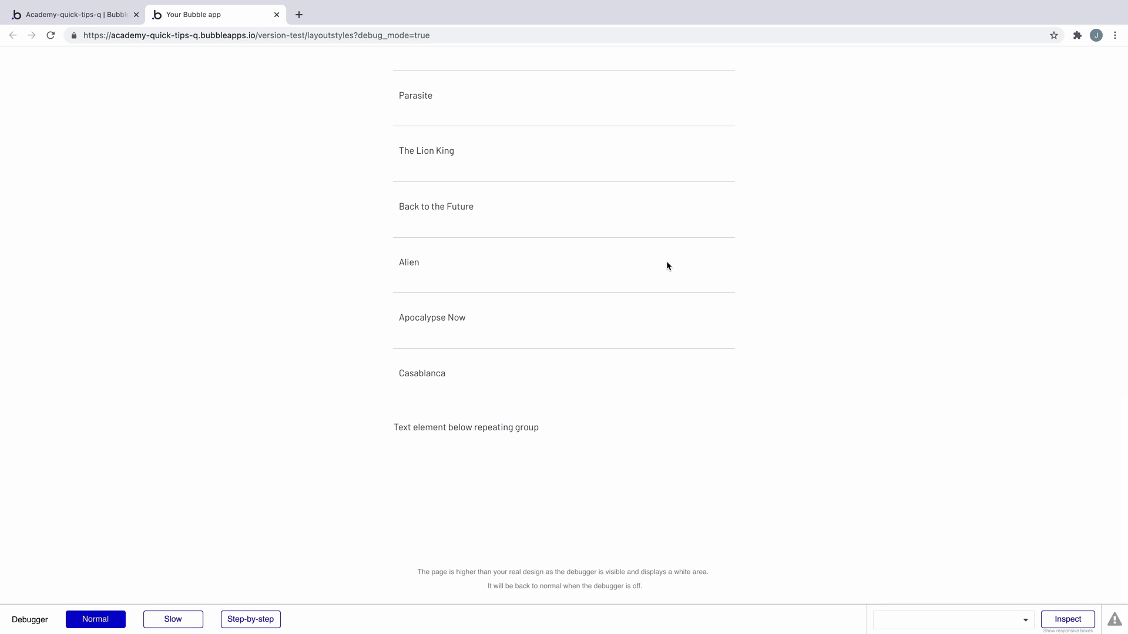
scroll(668, 261, "up", 5)
scroll(669, 261, "up", 6)
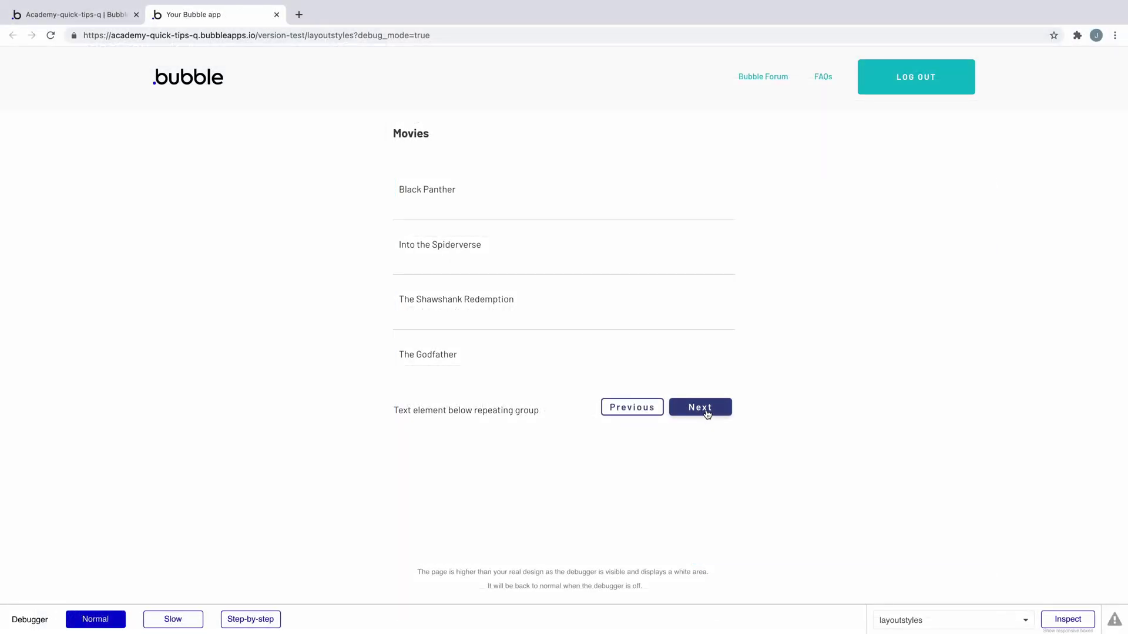
Step: Page through the movies in the preview with Next, then Previous twice
left_click(706, 413)
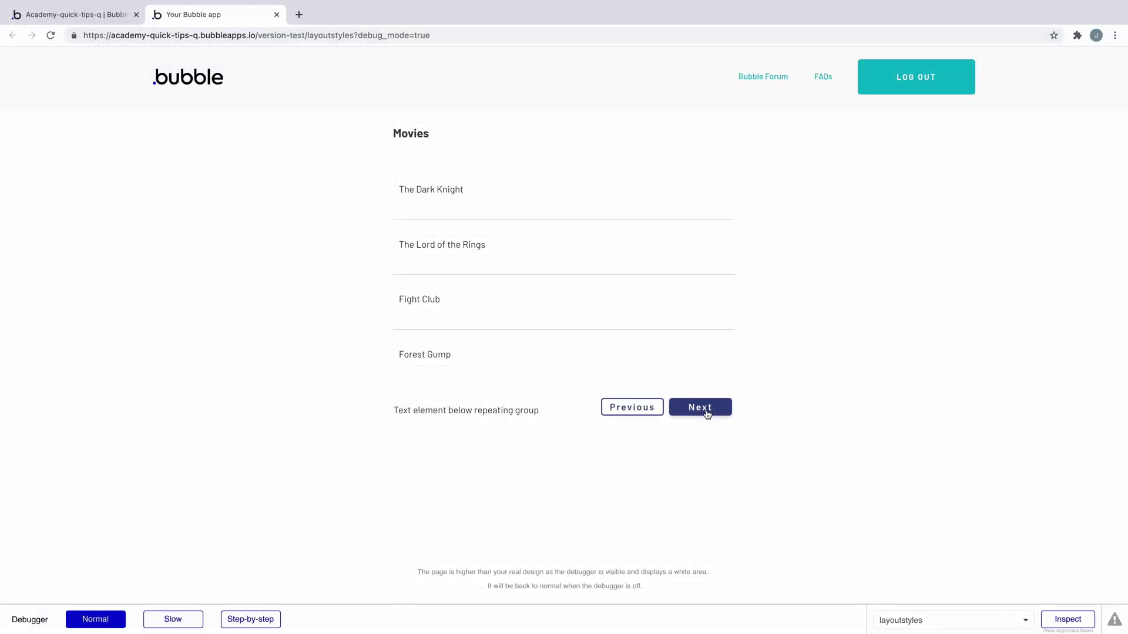
left_click(705, 414)
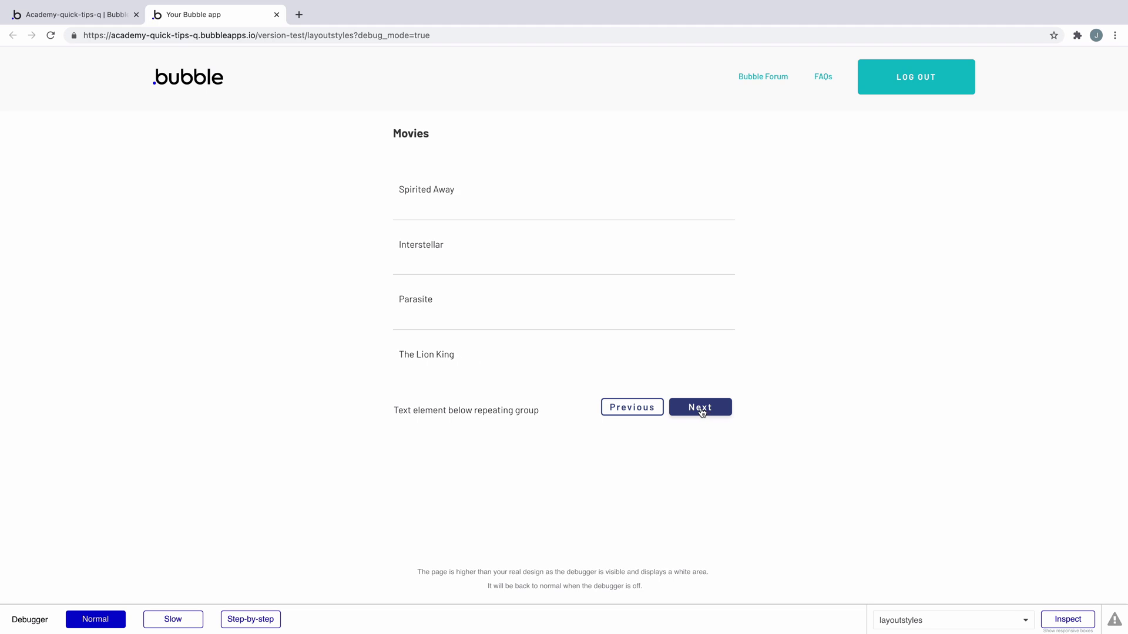
left_click(654, 411)
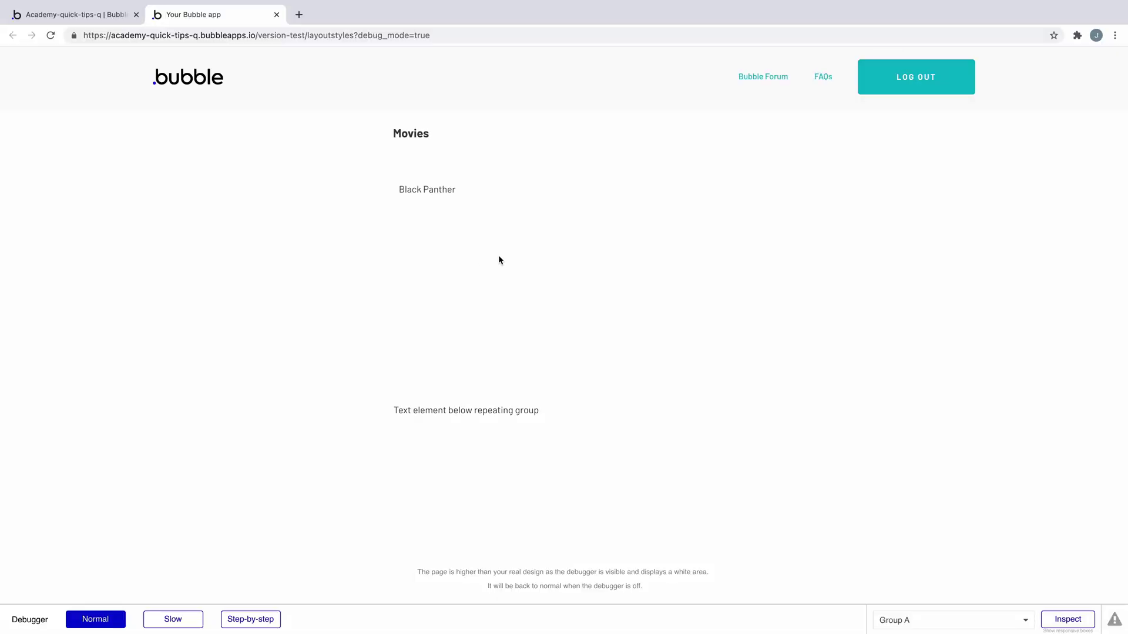
scroll(567, 257, "right", 5)
scroll(567, 258, "right", 5)
scroll(567, 256, "right", 3)
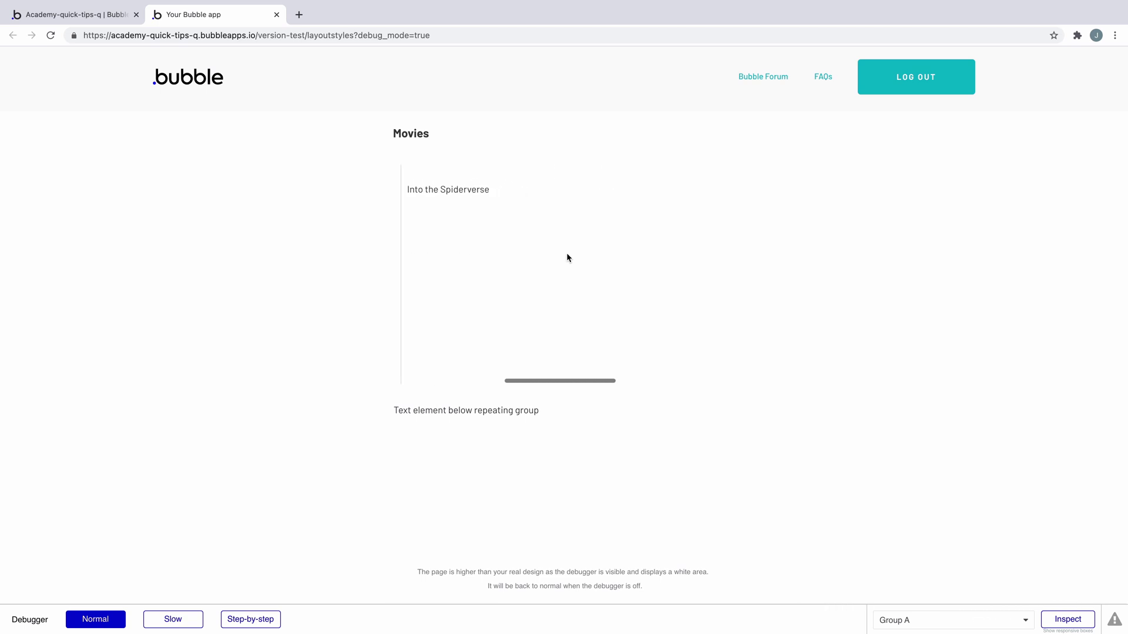
scroll(566, 255, "right", 3)
scroll(566, 256, "right", 3)
scroll(567, 256, "right", 3)
scroll(566, 258, "right", 3)
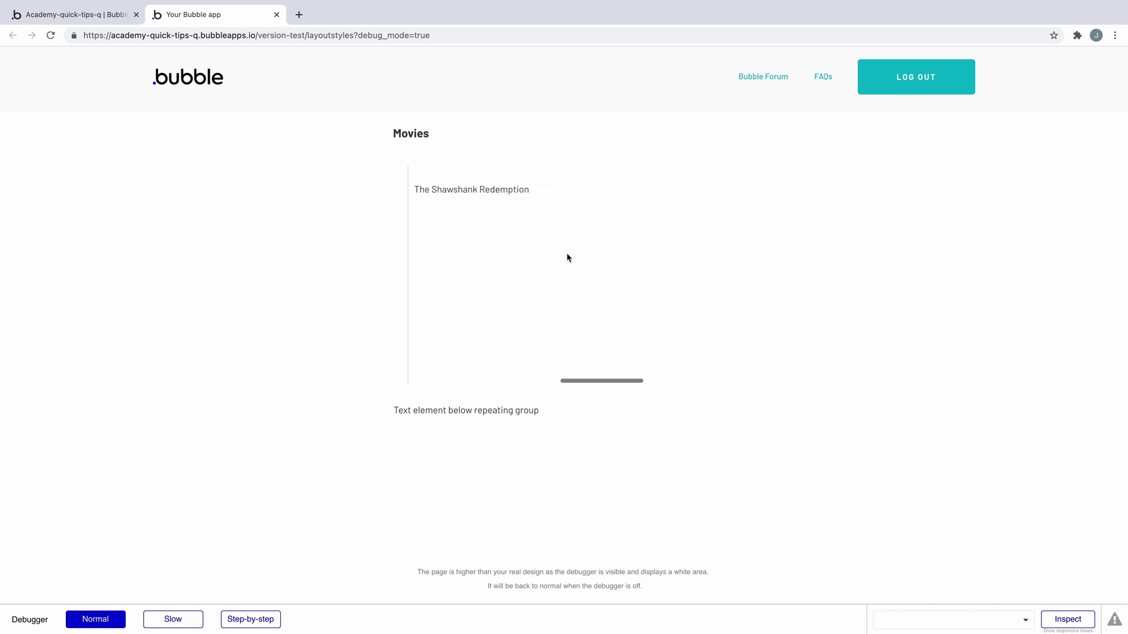
scroll(567, 258, "right", 3)
scroll(567, 258, "right", 3)
scroll(567, 258, "right", 3)
scroll(567, 258, "right", 3)
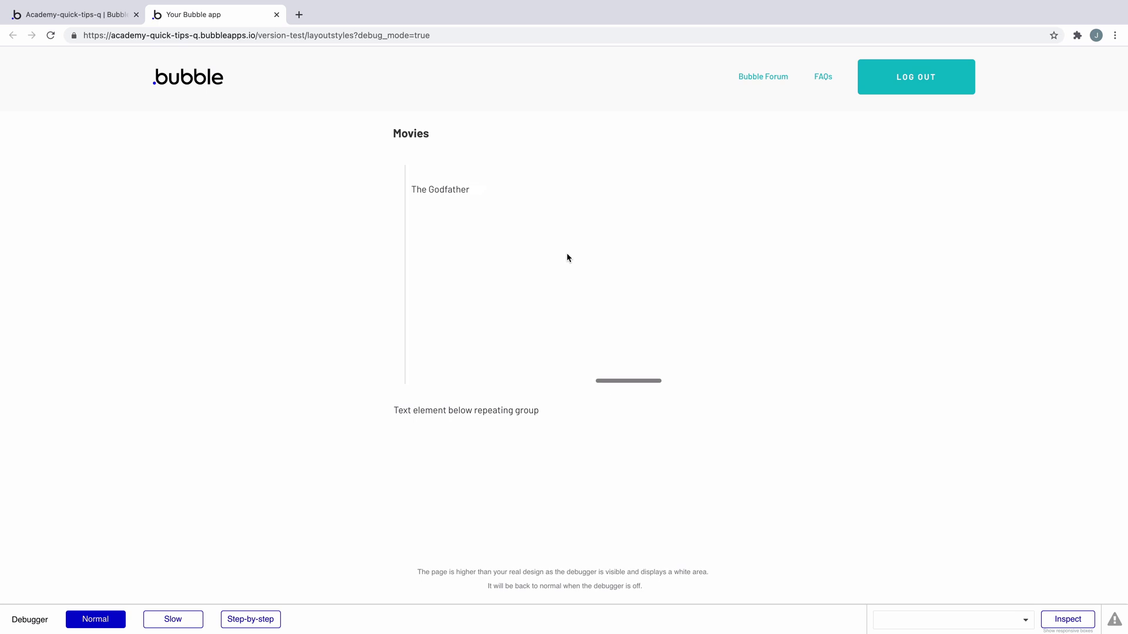
scroll(567, 257, "right", 3)
scroll(567, 258, "right", 3)
scroll(567, 258, "right", 3)
scroll(567, 257, "right", 3)
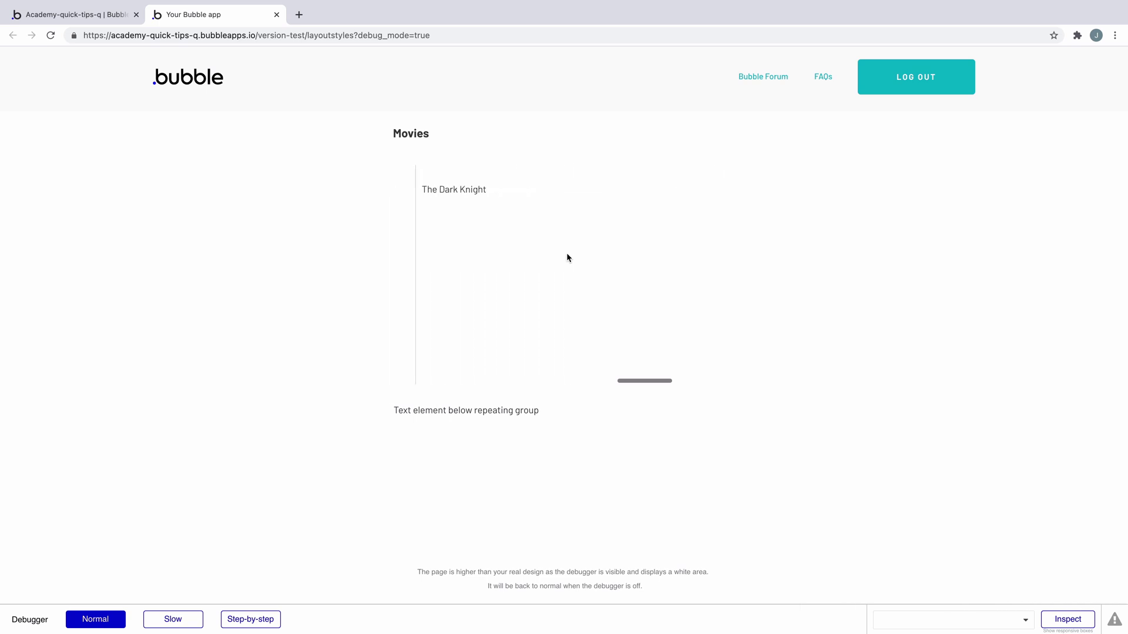
scroll(566, 257, "right", 3)
scroll(567, 257, "right", 3)
scroll(567, 258, "right", 3)
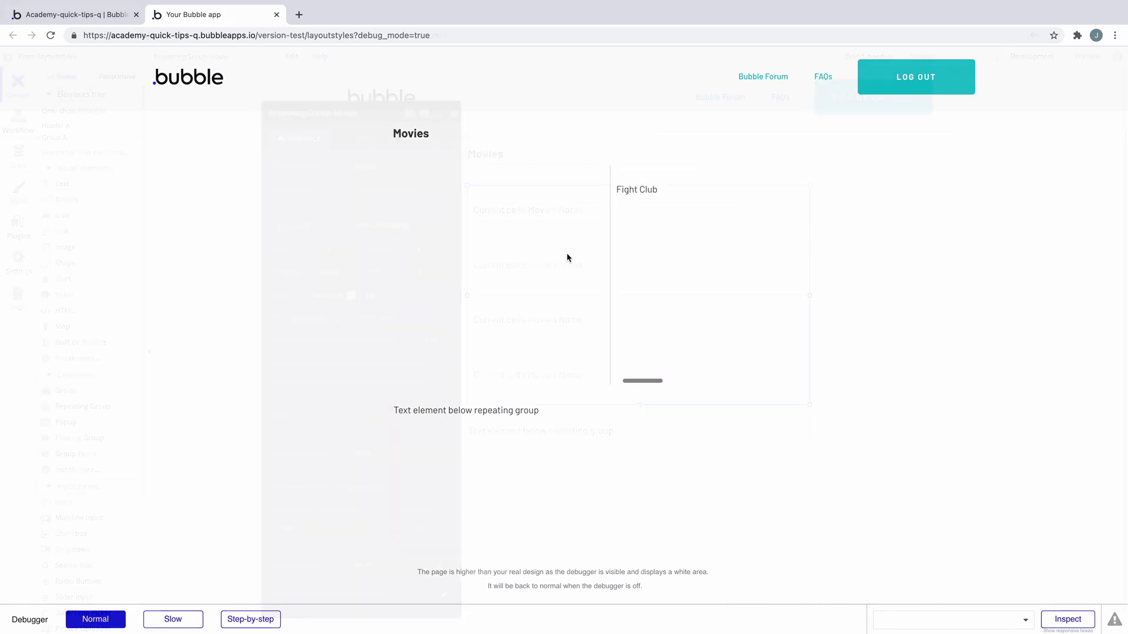